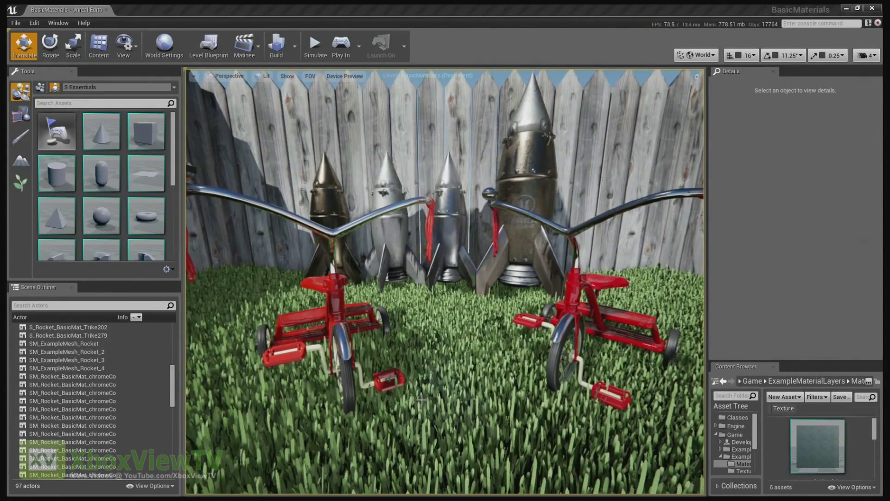
- Select the S_Rocket_BasicMat_Trike202 tricycle and examine its list of material elements and the node graph of its red colour material
right_click_drag(453, 333, 454, 333)
left_click(453, 332)
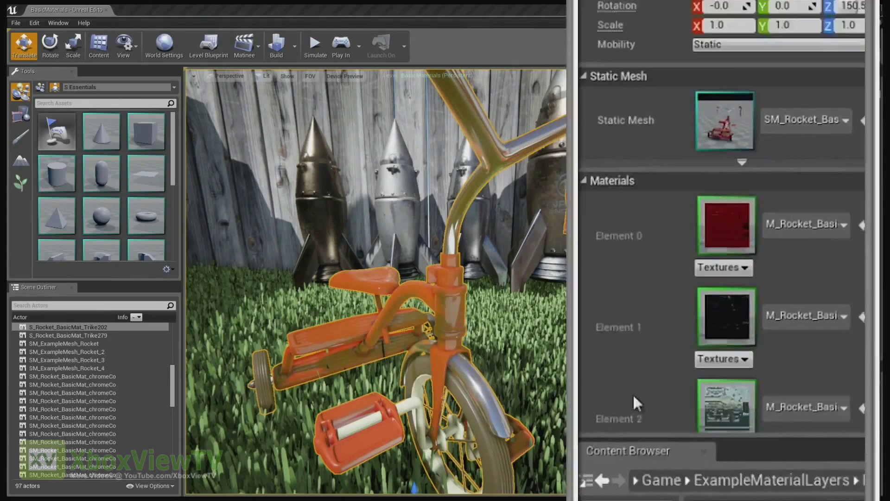
scroll(662, 286, "down", 5)
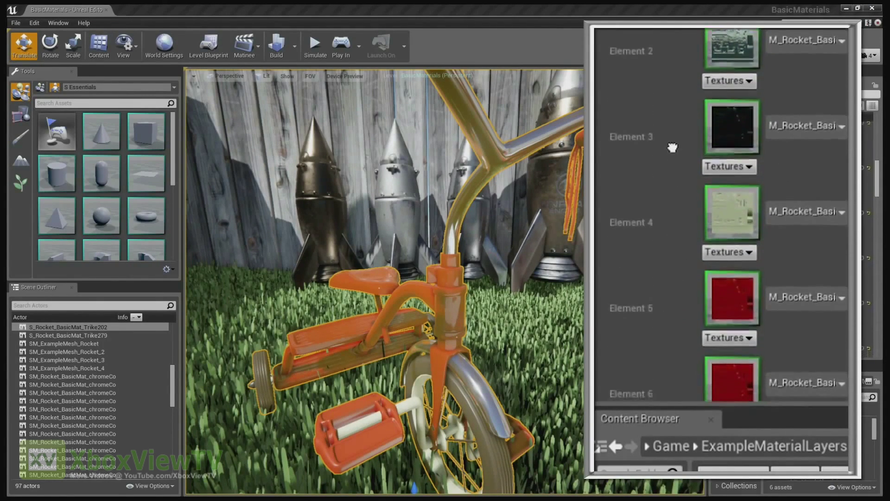
right_click_drag(672, 213, 673, 222)
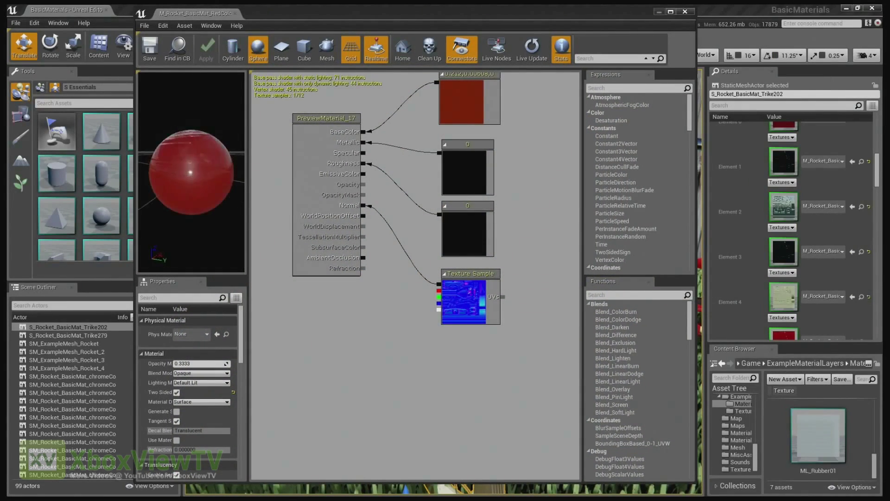
left_click_drag(530, 180, 510, 246)
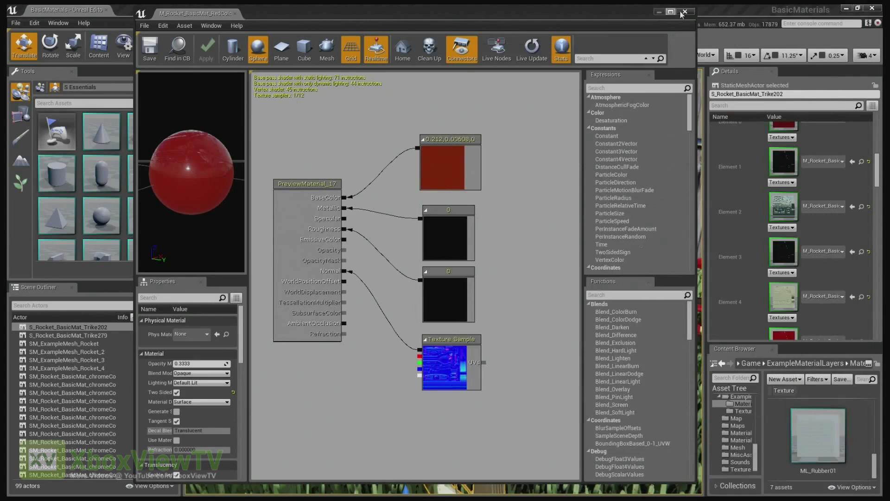
left_click(686, 12)
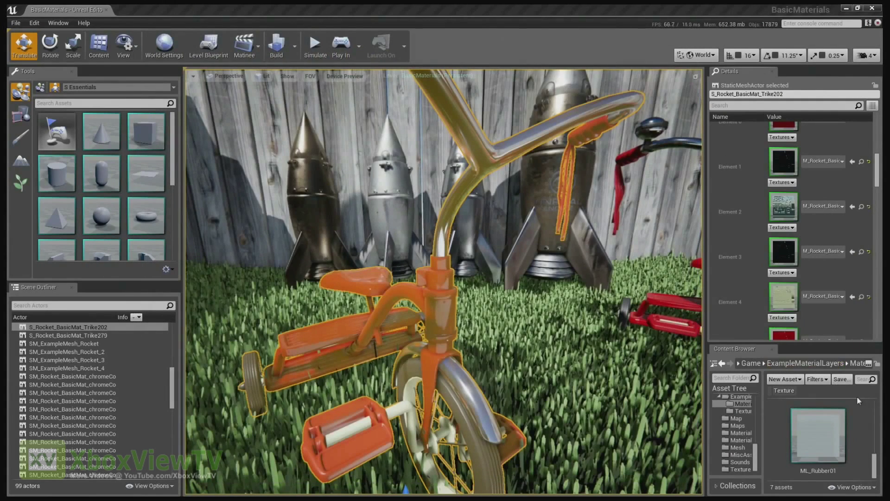
- Create a new material asset named TEst in the current MaterialLayers folder and open it for editing
right_click(834, 334)
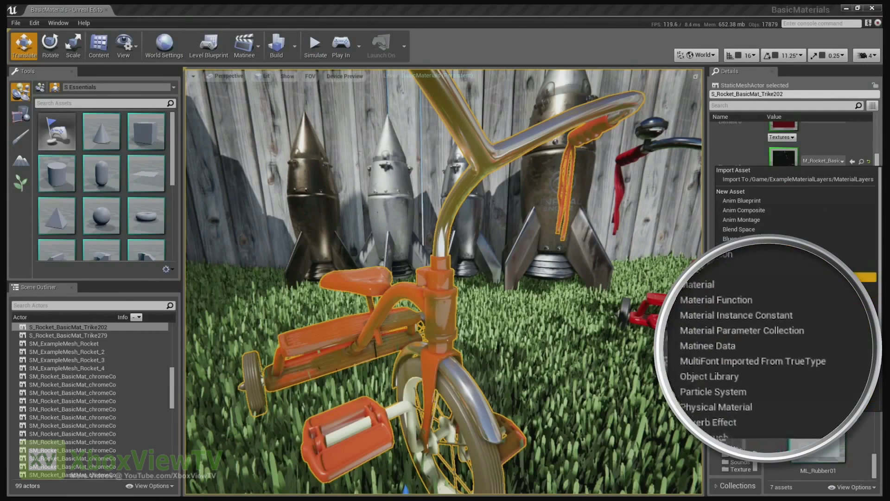
left_click(776, 297)
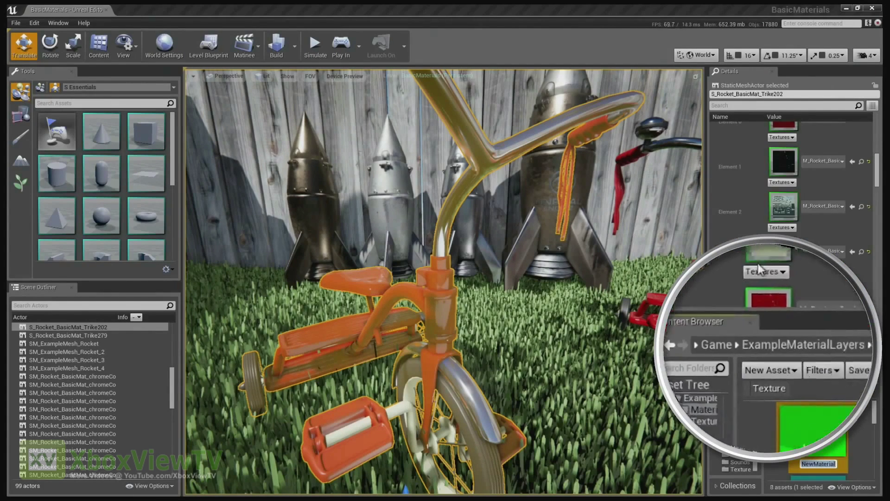
type("Test")
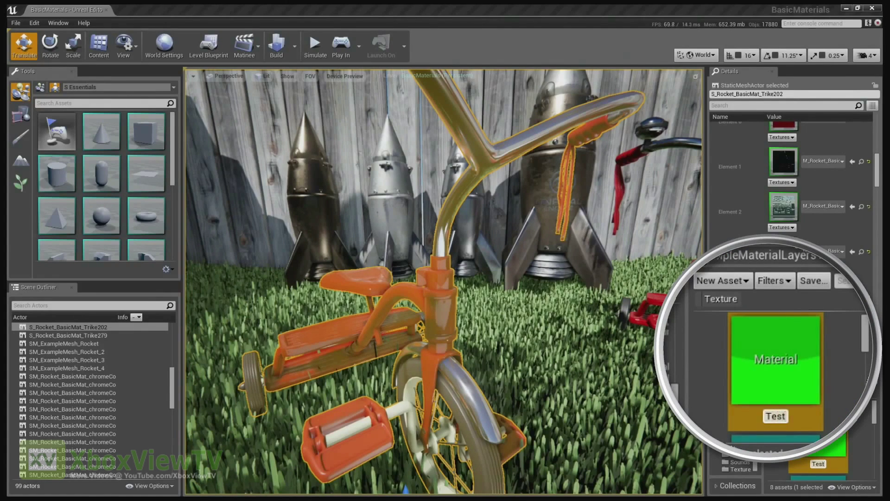
key("Return")
double_click(827, 441)
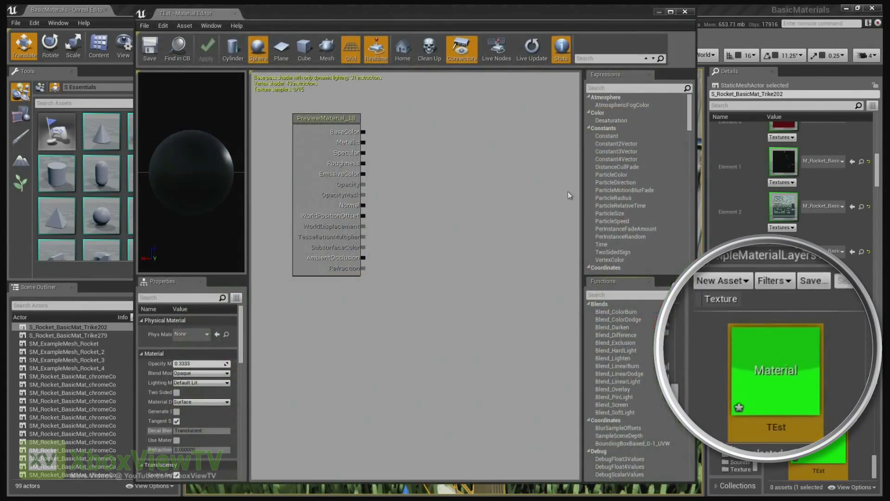
- Add a Constant3Vector node to the material graph and connect it to the BaseColor input
right_click(412, 119)
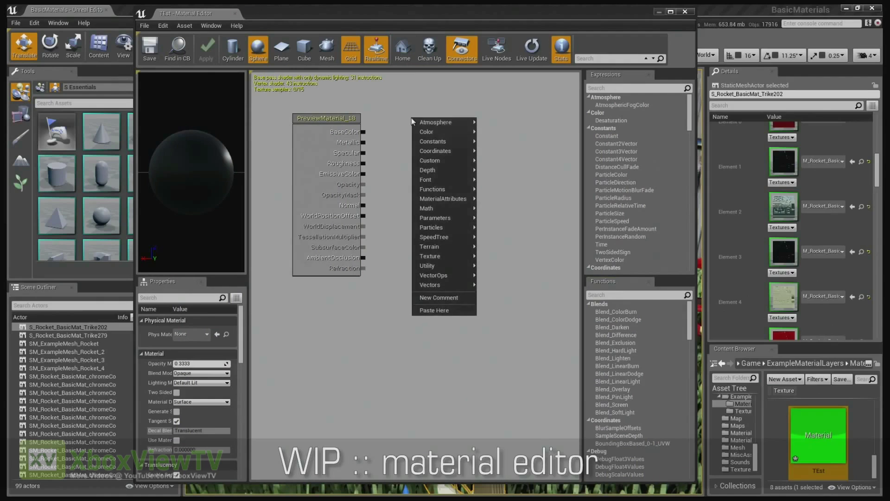
mouse_move(439, 142)
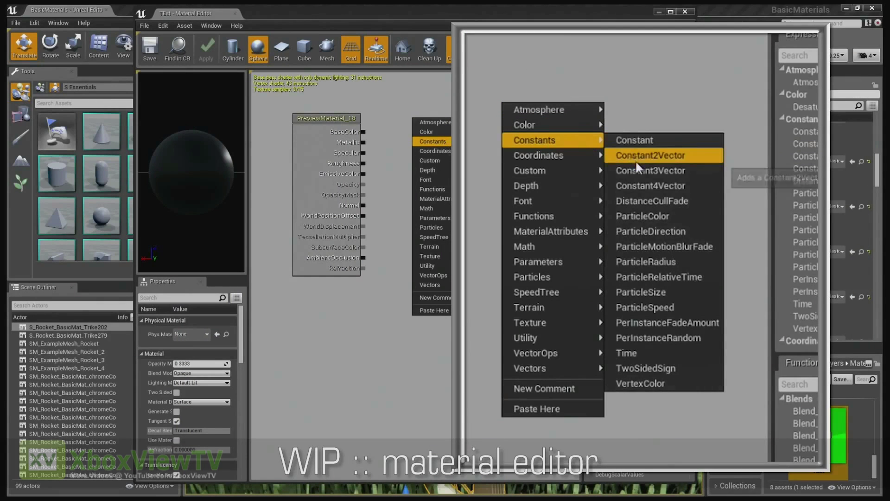
left_click(501, 160)
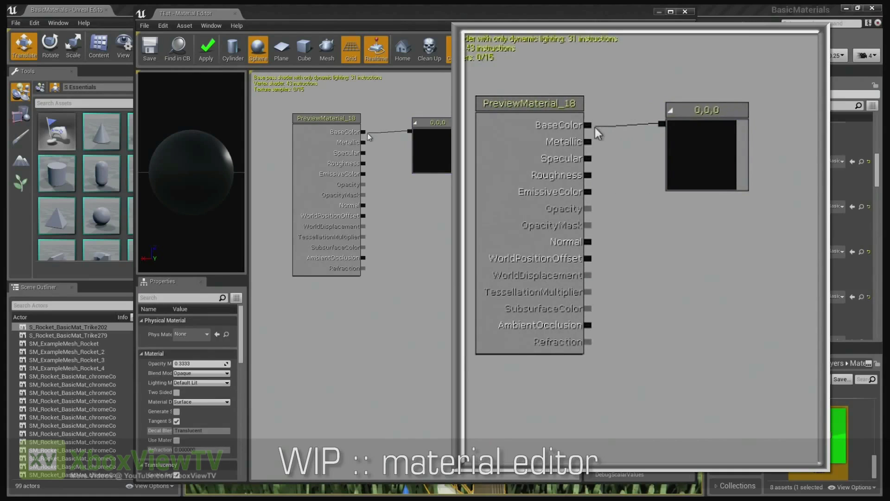
left_click_drag(370, 137, 365, 132)
- Set the Constant3Vector node's colour to a bright red of 1, 0.0442, 0
double_click(431, 148)
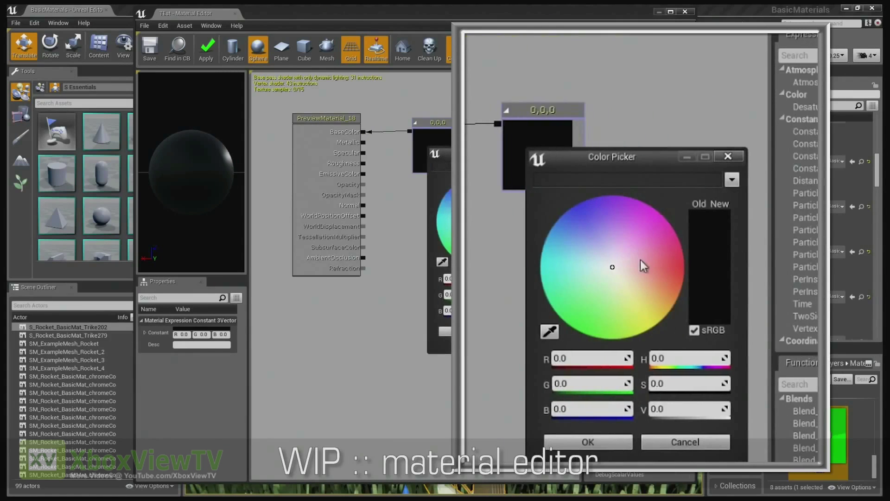
left_click_drag(642, 261, 689, 271)
left_click_drag(679, 408, 678, 408)
left_click(588, 442)
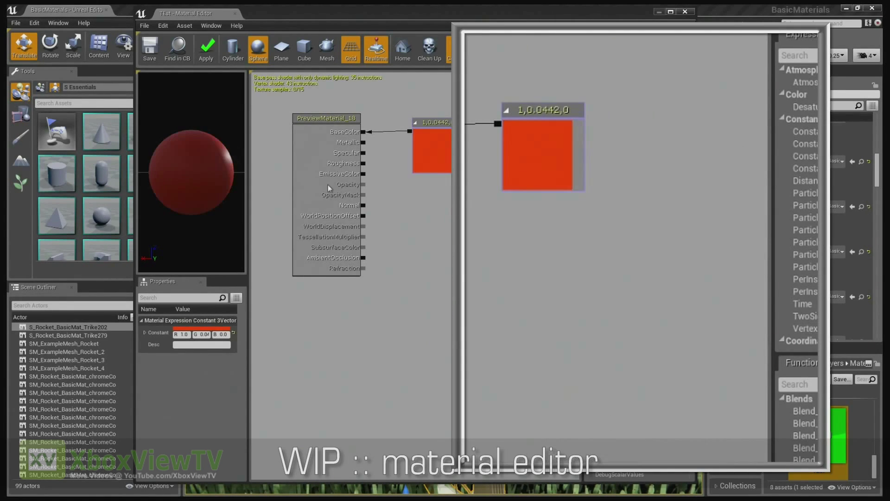
- Add two scalar Constant nodes with value 0, connecting one to Metallic and the other to Roughness
right_click(426, 189)
mouse_move(561, 252)
left_click(656, 252)
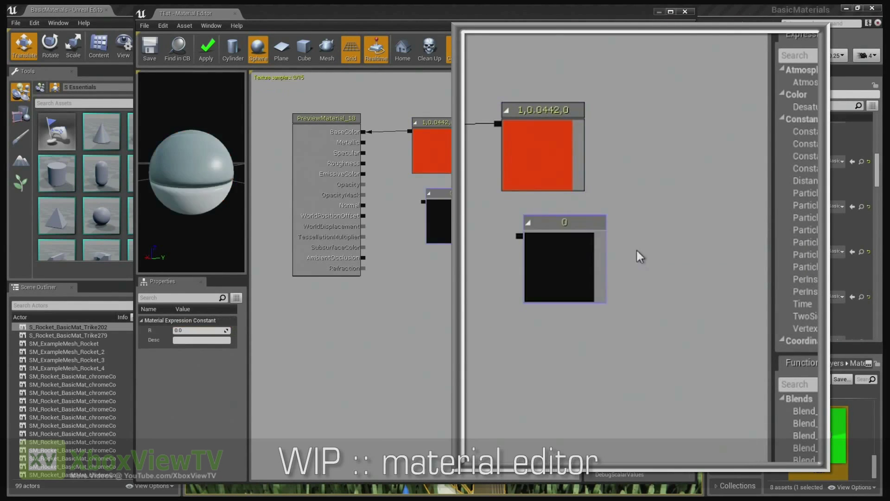
left_click_drag(423, 201, 363, 142)
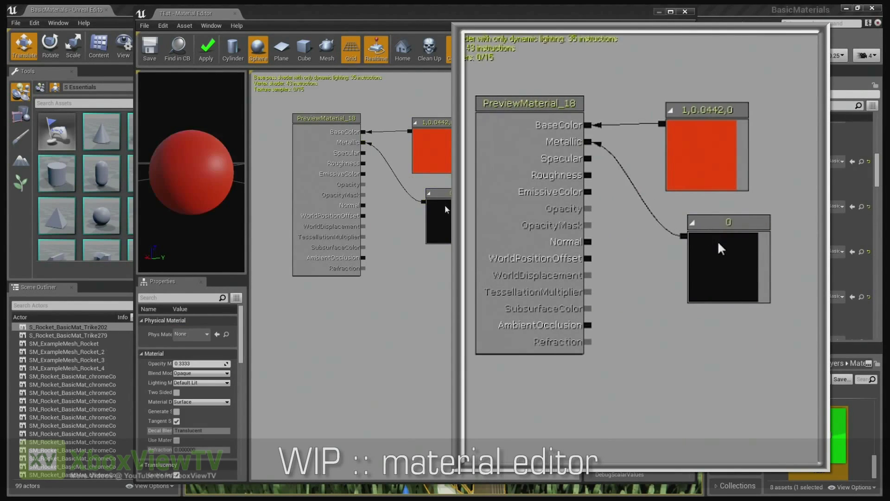
key("ctrl+w")
left_click_drag(461, 229, 364, 163)
- Check the glossy red preview sphere from another angle, apply the material changes and close the material editor
left_click_drag(219, 170, 199, 205)
right_click_drag(222, 179, 235, 177)
left_click(206, 48)
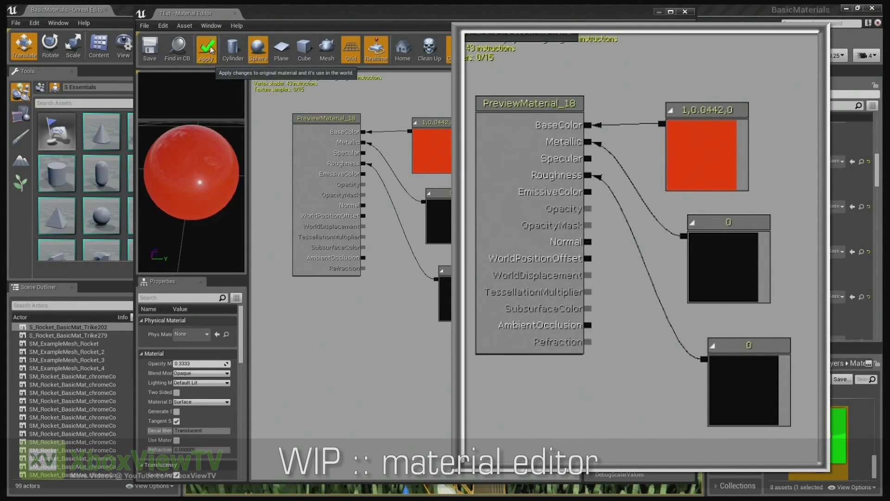
left_click(686, 13)
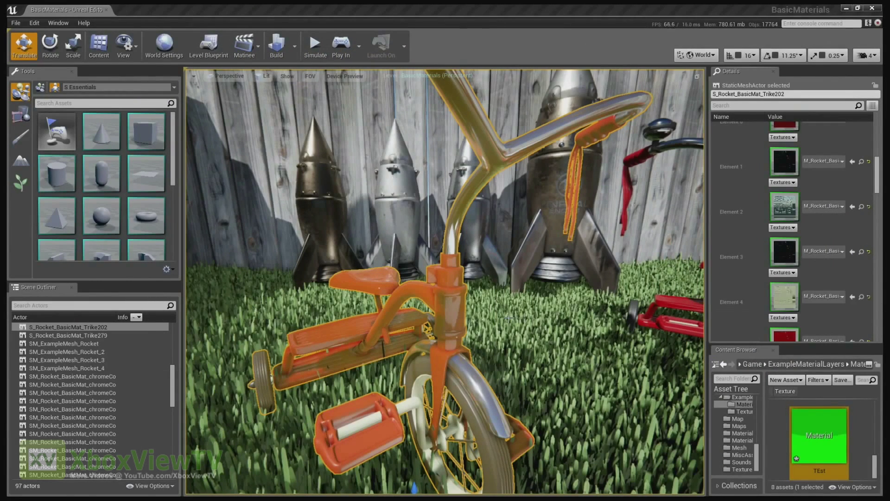
- Select the S_Rocket_BasicMat_Trike279 tricycle and examine its single layered material and the MatLayerBlend_Standard node chain
right_click_drag(517, 310, 545, 309)
right_click_drag(487, 308, 475, 308)
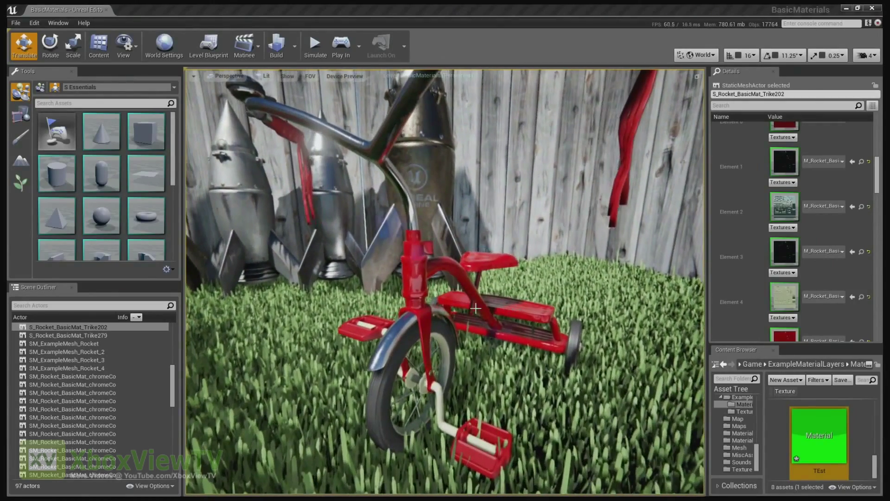
left_click(420, 289)
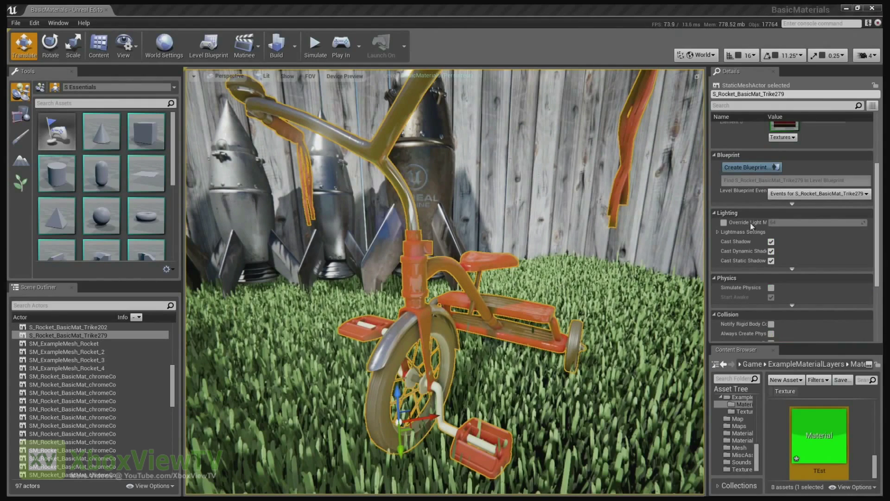
scroll(752, 226, "up", 5)
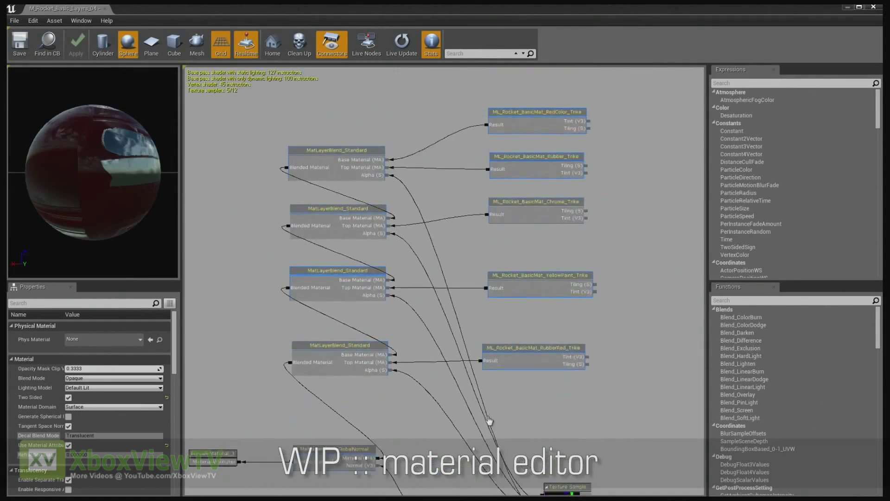
scroll(522, 370, "up", 3)
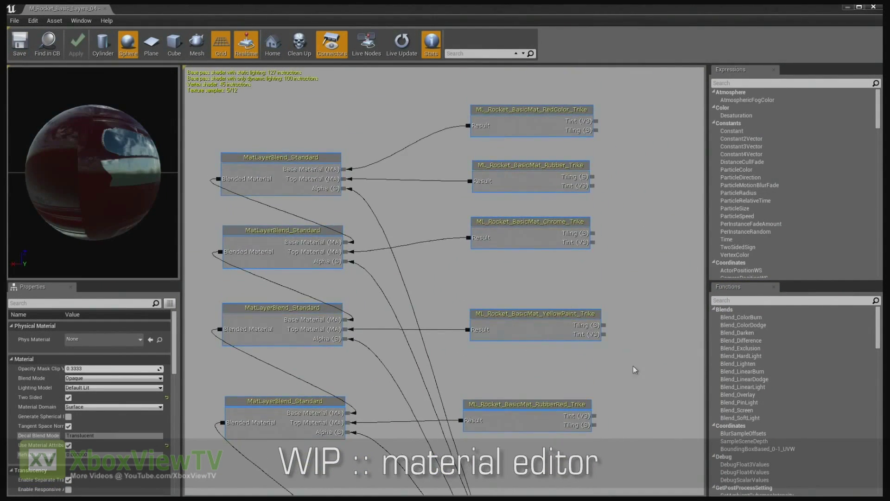
right_click_drag(650, 441, 652, 250)
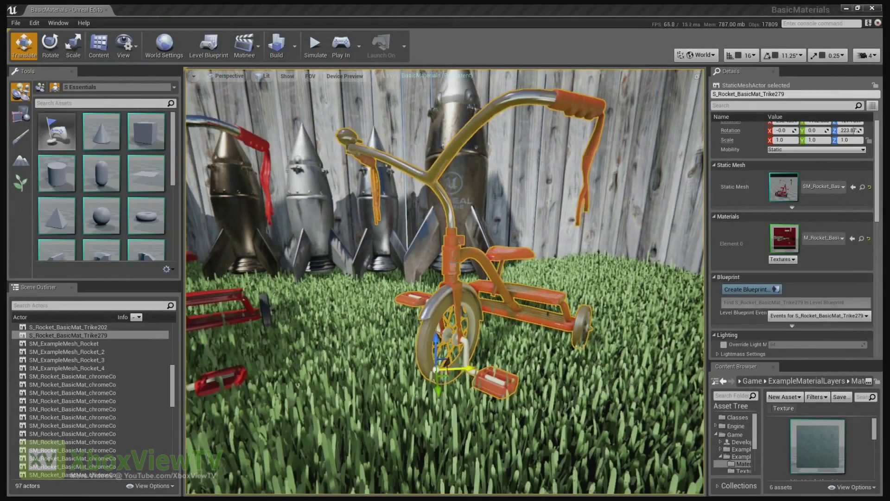
- Examine the metal rockets along the fence, checking SM_ExampleMesh_Rocket_3's material slot and the surface of the Unreal Engine rocket up close
key("Escape")
middle_click_drag(449, 249, 311, 286)
right_click_drag(496, 227, 516, 246)
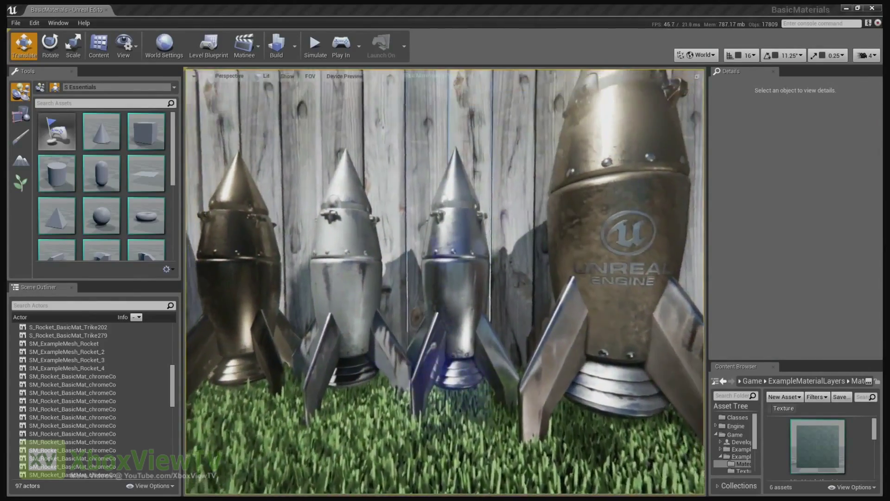
mouse_move(458, 439)
right_mouse_down()
mouse_move(459, 397)
mouse_move(458, 449)
right_mouse_up()
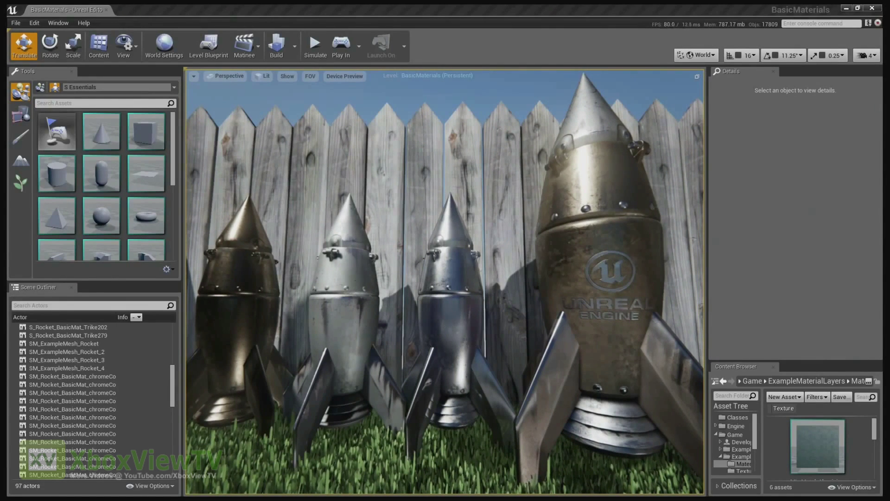
left_click(448, 317)
left_click(268, 315)
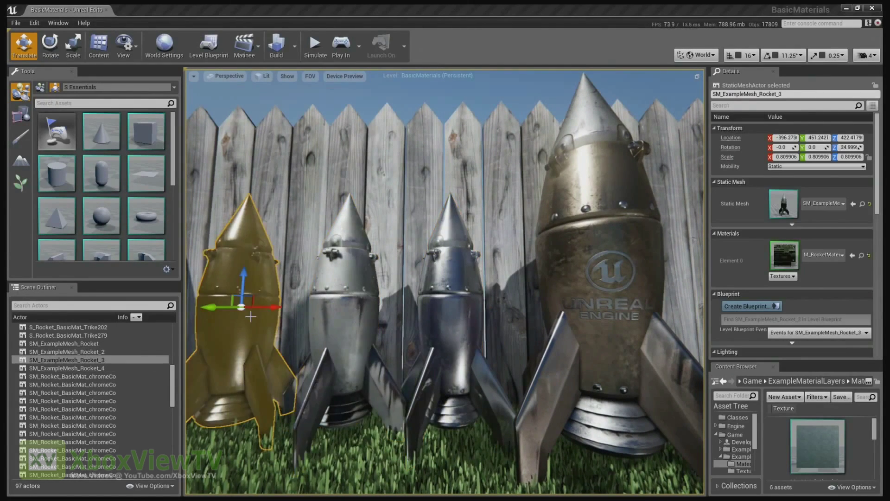
key("Escape")
right_click_drag(445, 282, 547, 290)
left_click_drag(476, 225, 554, 358)
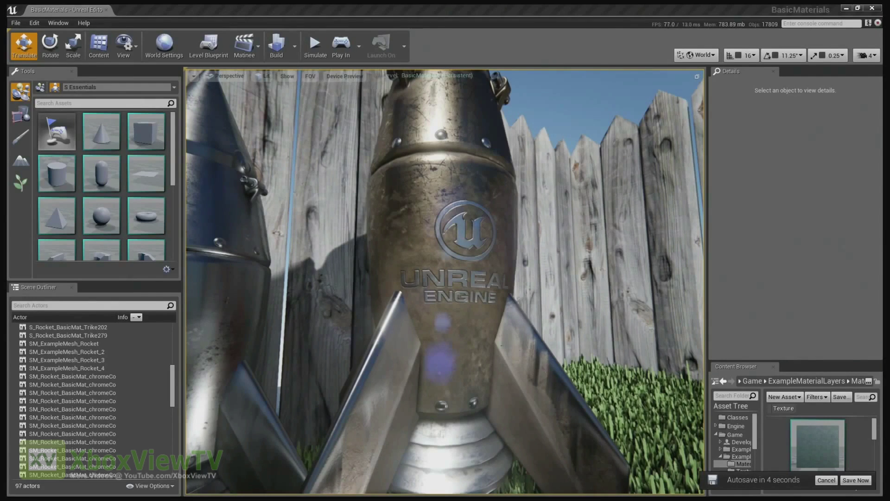
left_click_drag(538, 373, 506, 346)
right_click_drag(505, 345, 502, 332)
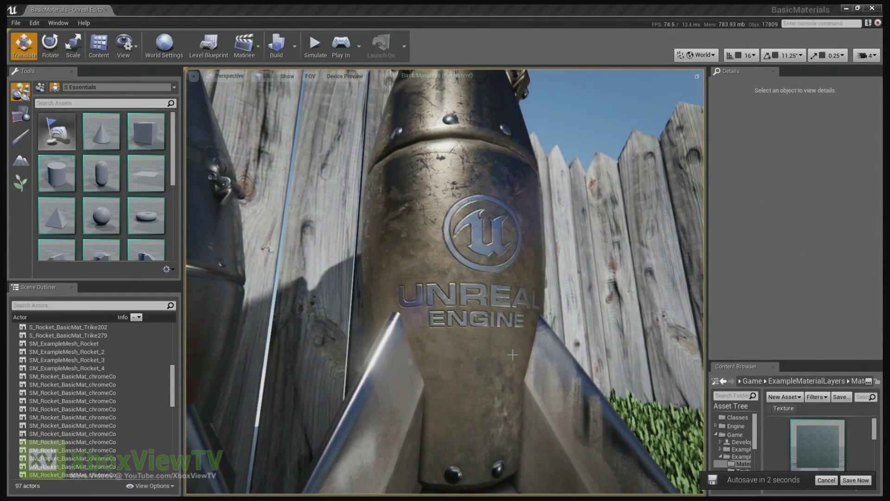
- Switch the viewport to Wireframe view mode and examine the geometry of the large rocket
left_click(266, 77)
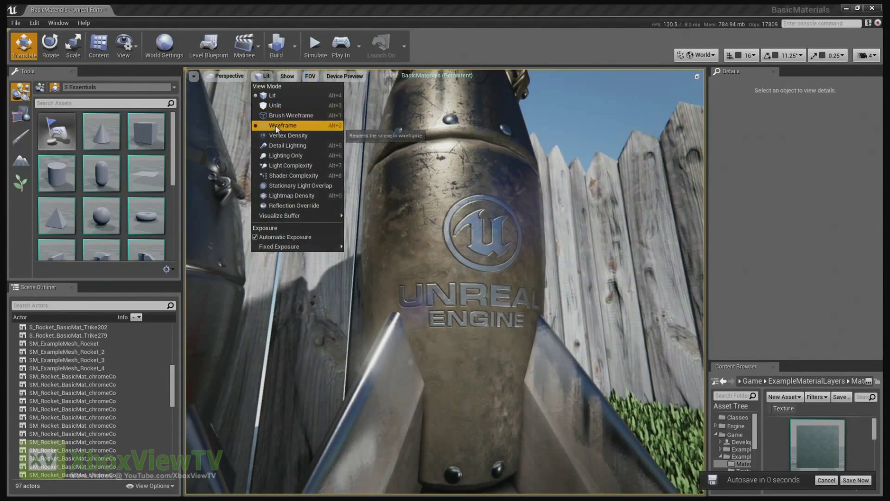
key("alt+2")
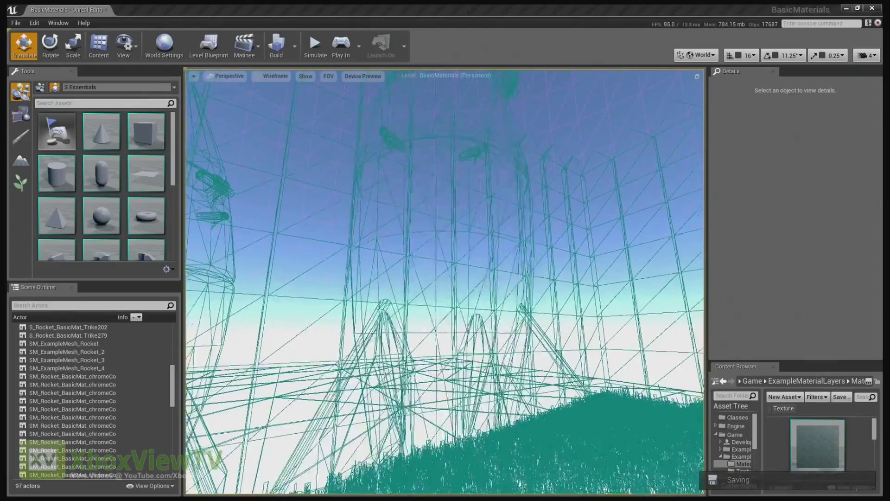
right_click_drag(444, 282, 416, 278)
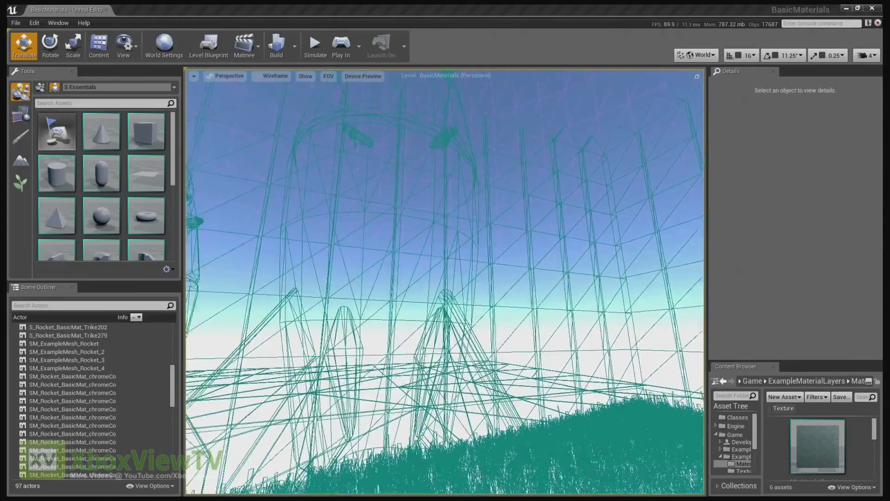